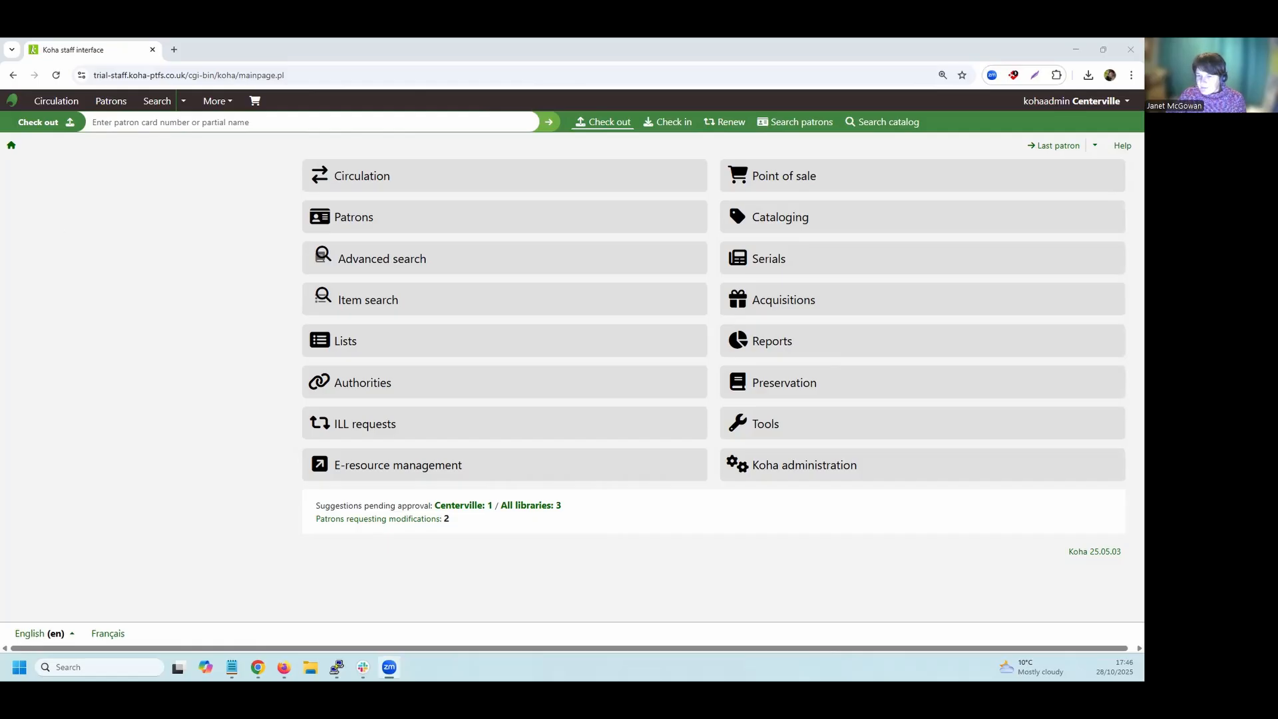
# Open the list of libraries in Koha administration and review the library hours shown for each branch
pyautogui.click(773, 472)
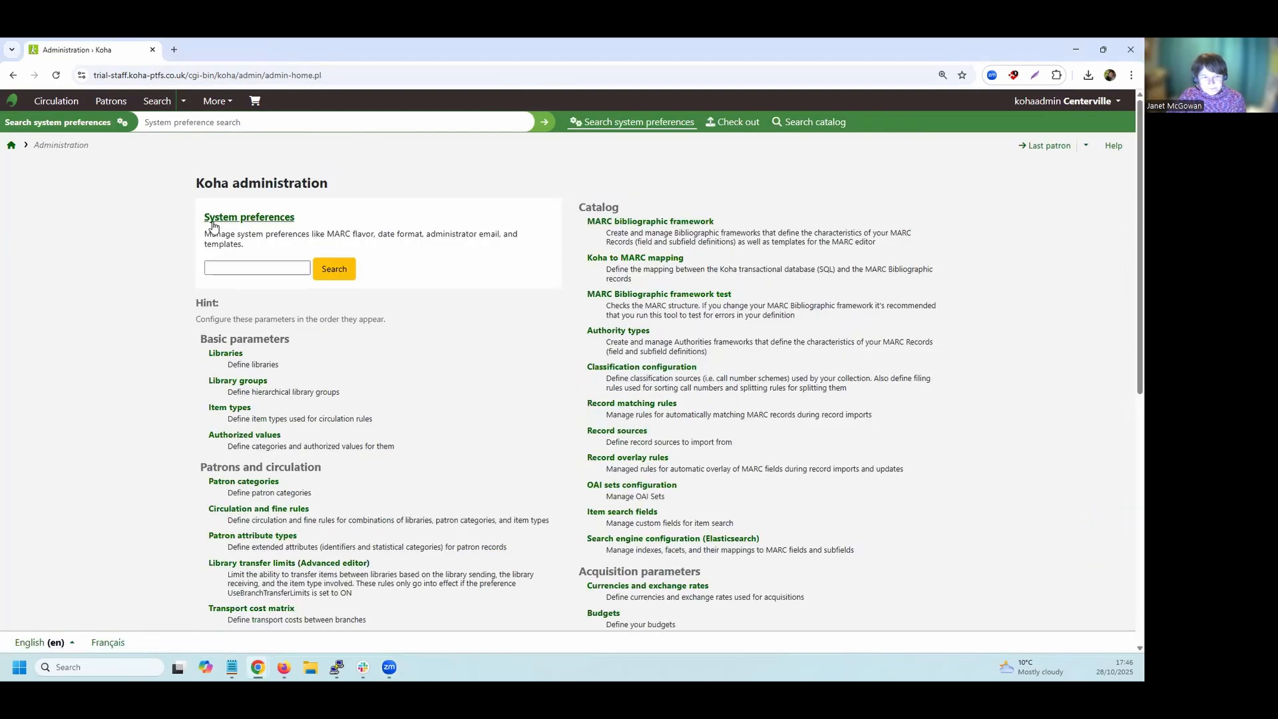
pyautogui.click(224, 355)
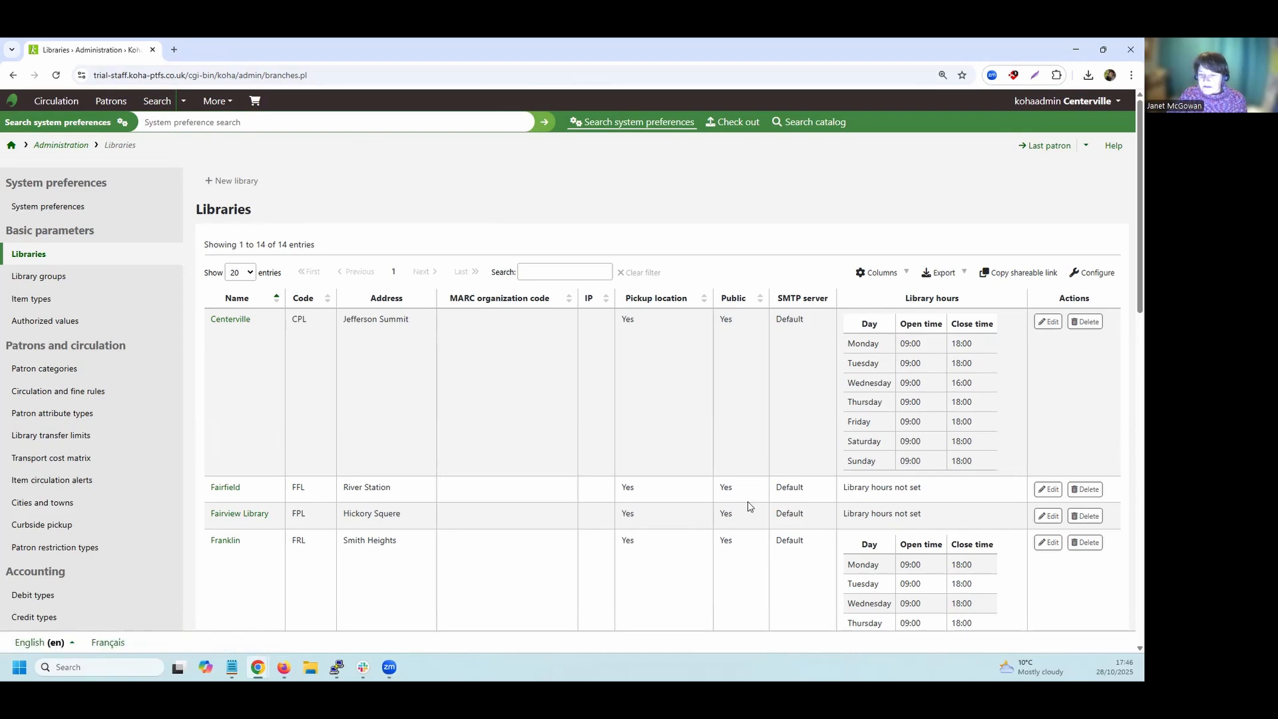
pyautogui.scroll(-1, 444, 422)
pyautogui.scroll(-1, 445, 421)
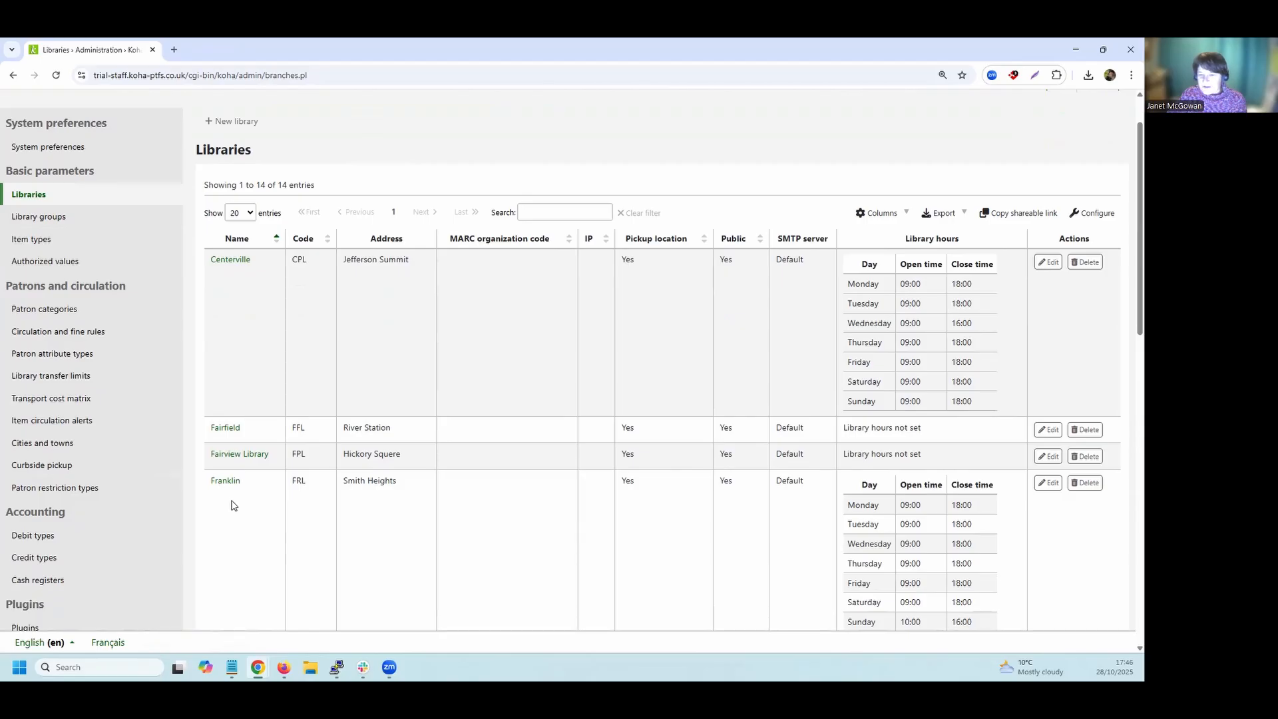
# Open the Centerville library record for editing, review its daily open and close times, and cancel without changes
pyautogui.click(1045, 264)
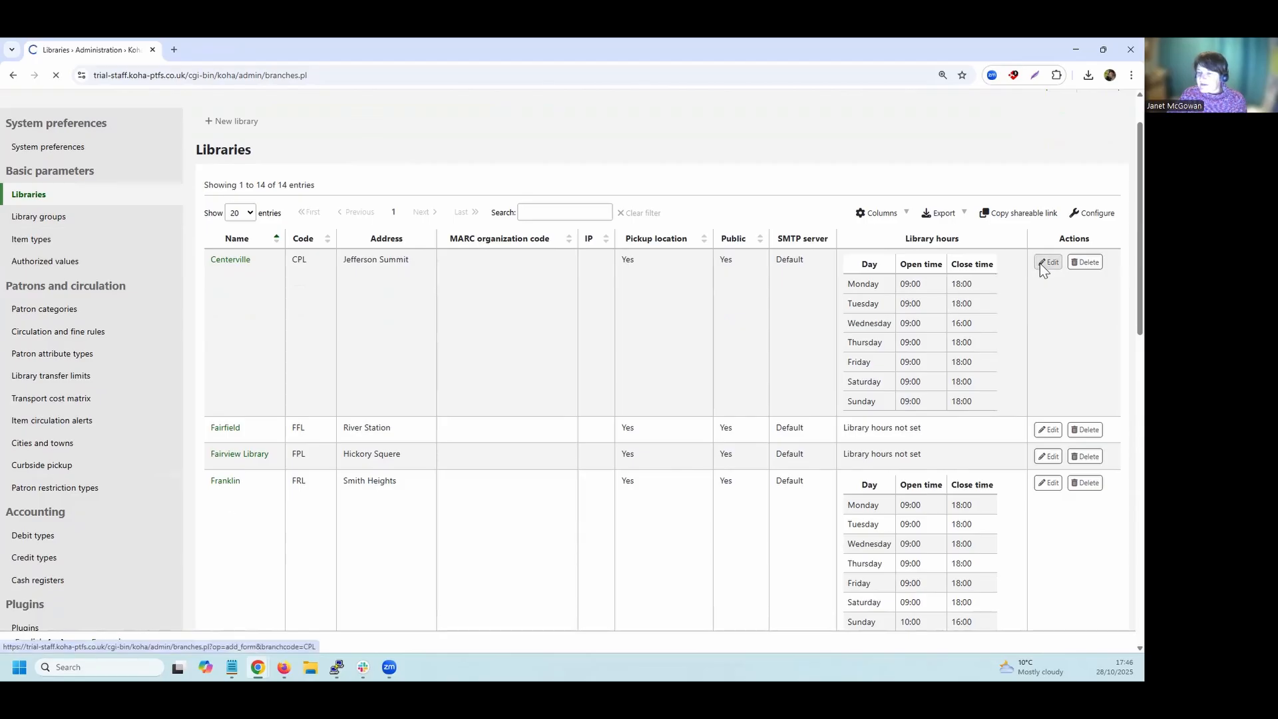
pyautogui.scroll(-1, 721, 320)
pyautogui.scroll(-2, 722, 320)
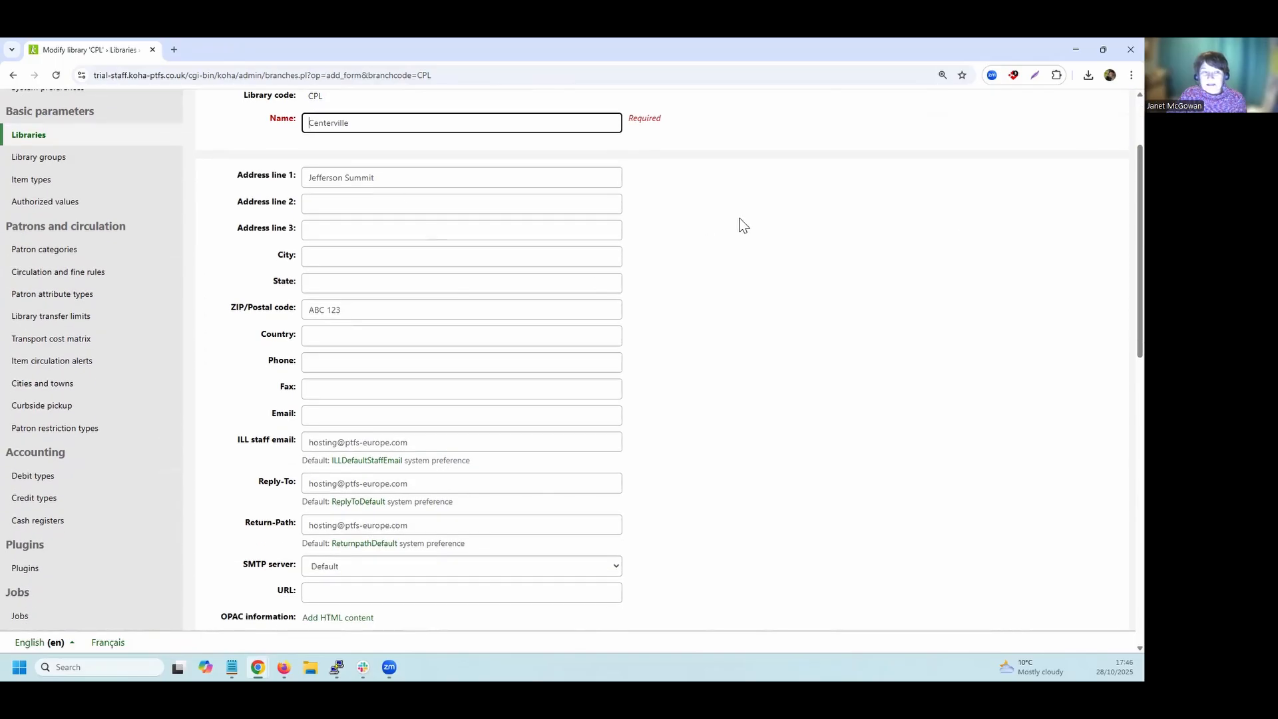
pyautogui.scroll(-8, 743, 225)
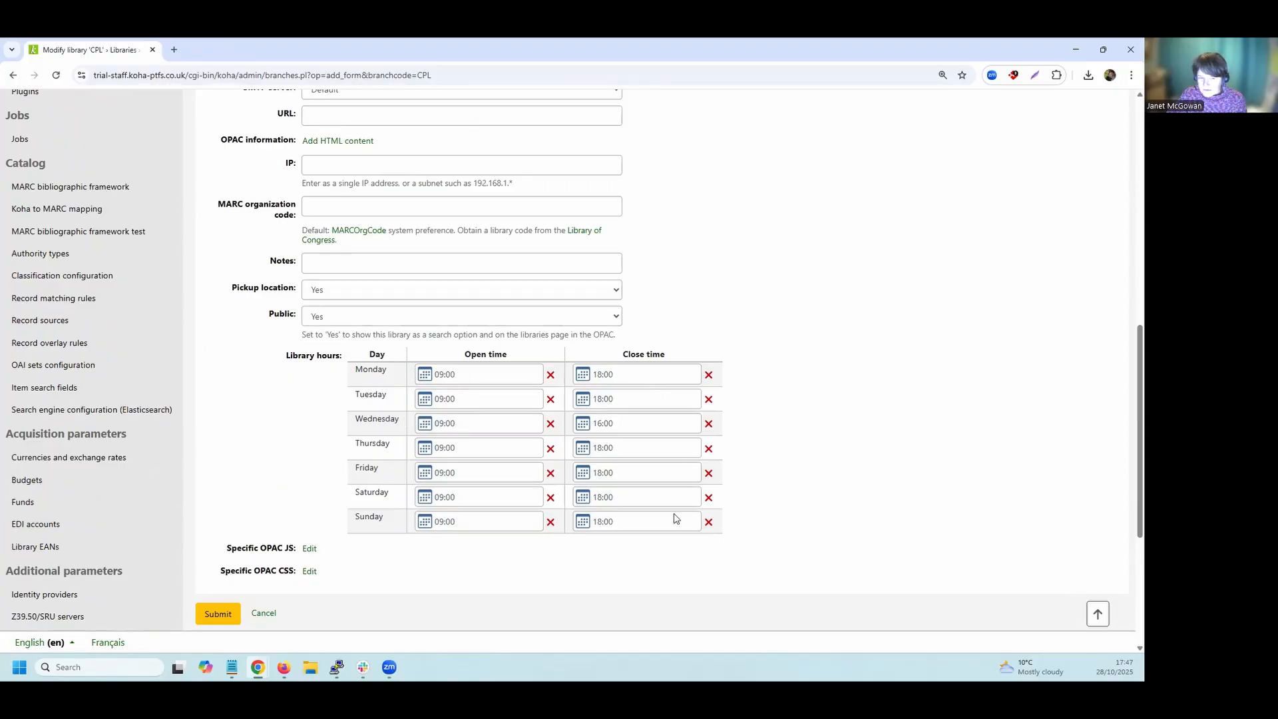
pyautogui.click(267, 615)
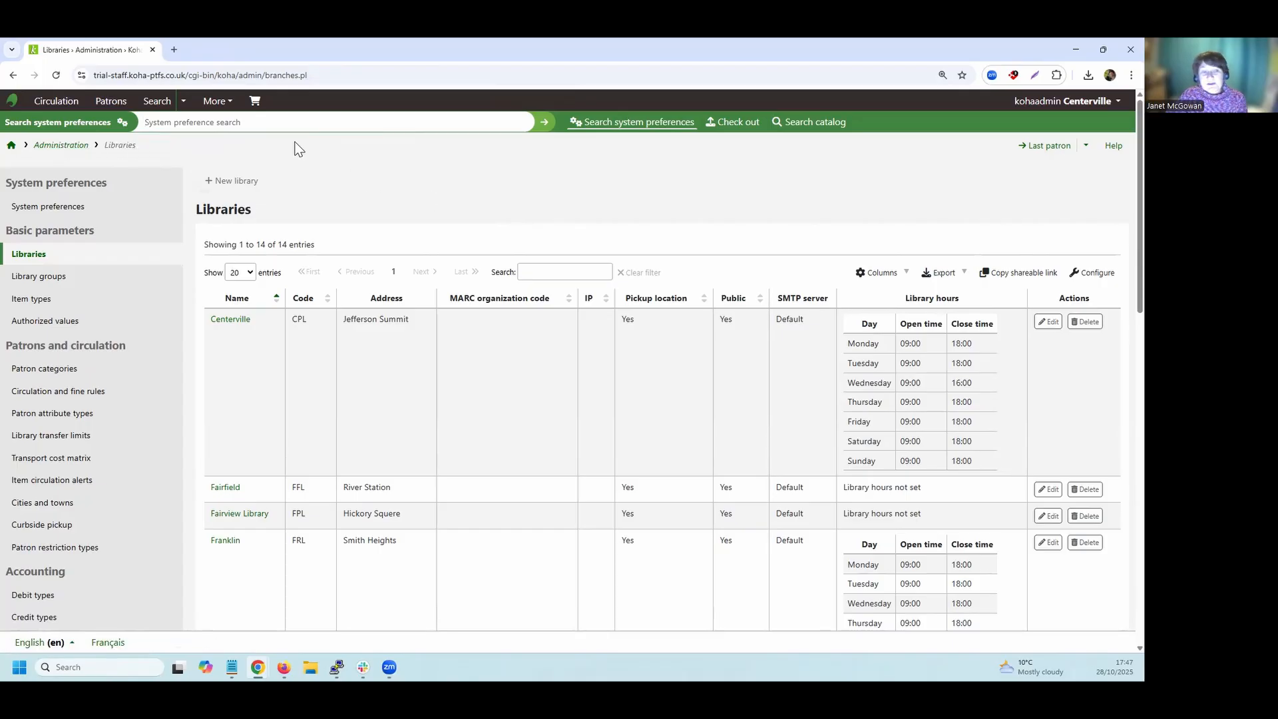
# Search the system preferences for considerlibrary and save ConsiderLibraryHoursInCirculation with the option to shorten the loan period to the library's close time
pyautogui.click(65, 207)
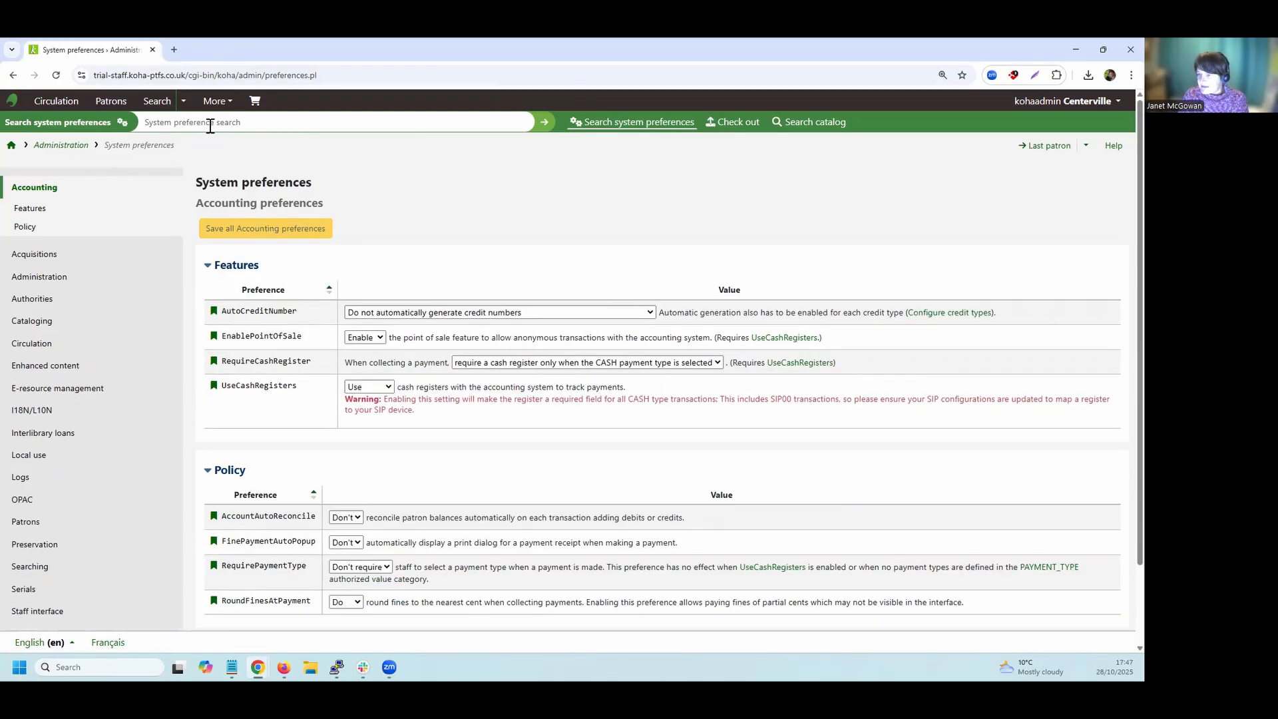
pyautogui.write('considerlibrary')
pyautogui.press('Return')
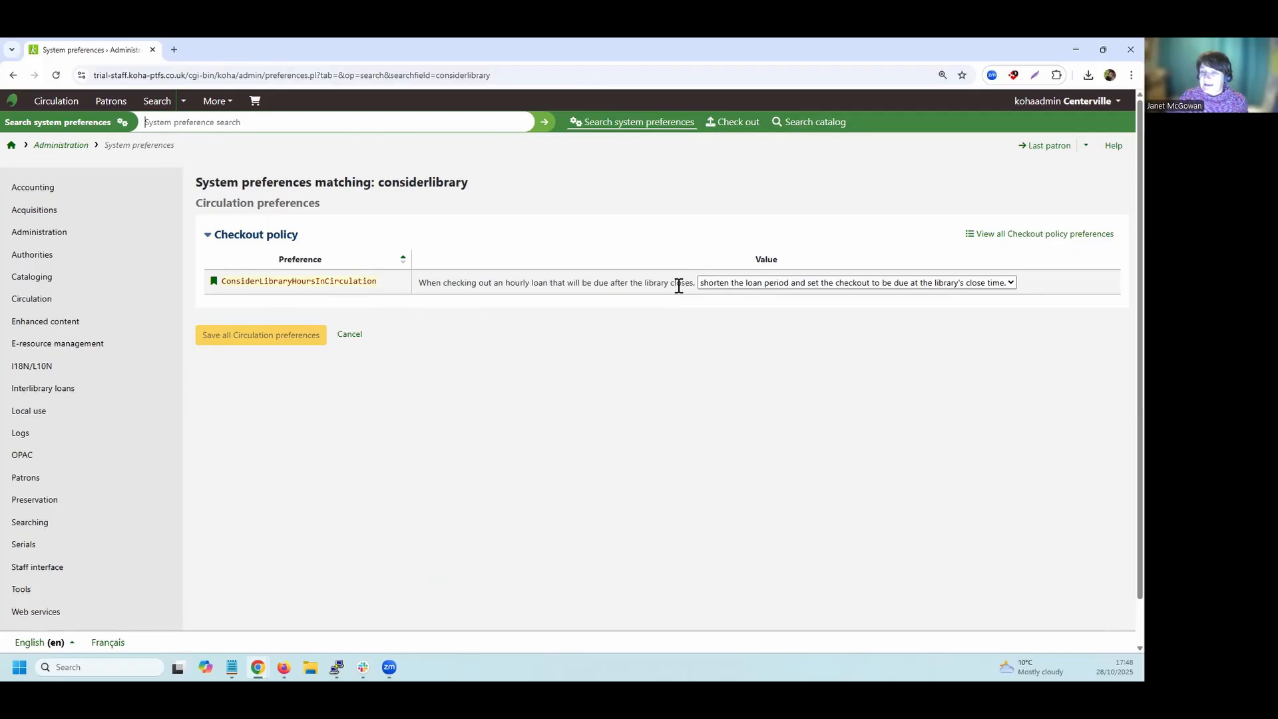
pyautogui.click(815, 283)
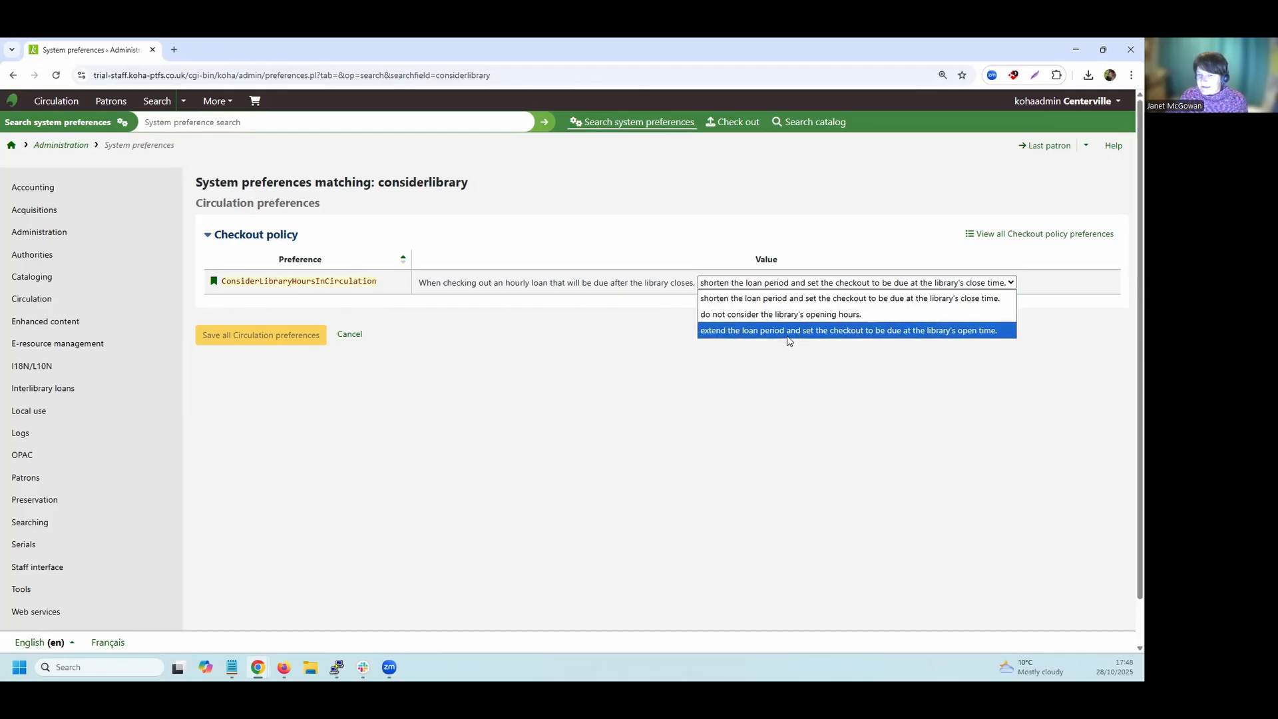
pyautogui.click(757, 299)
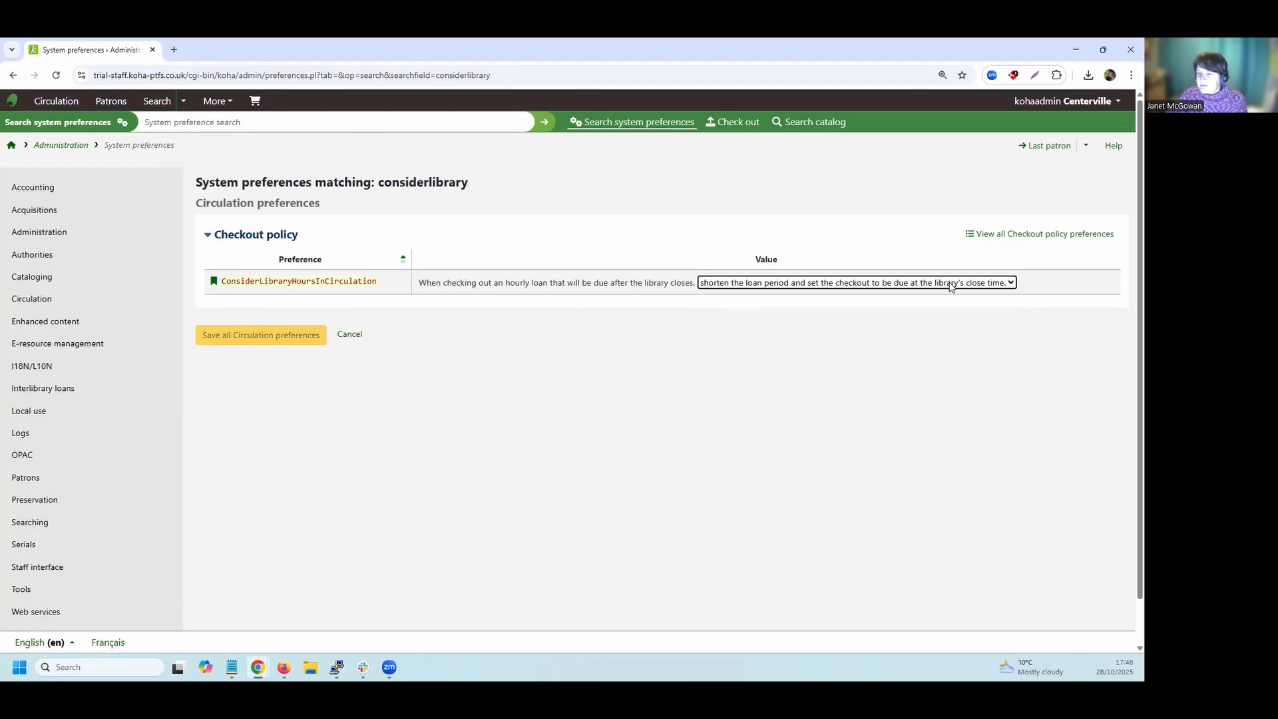
pyautogui.click(253, 339)
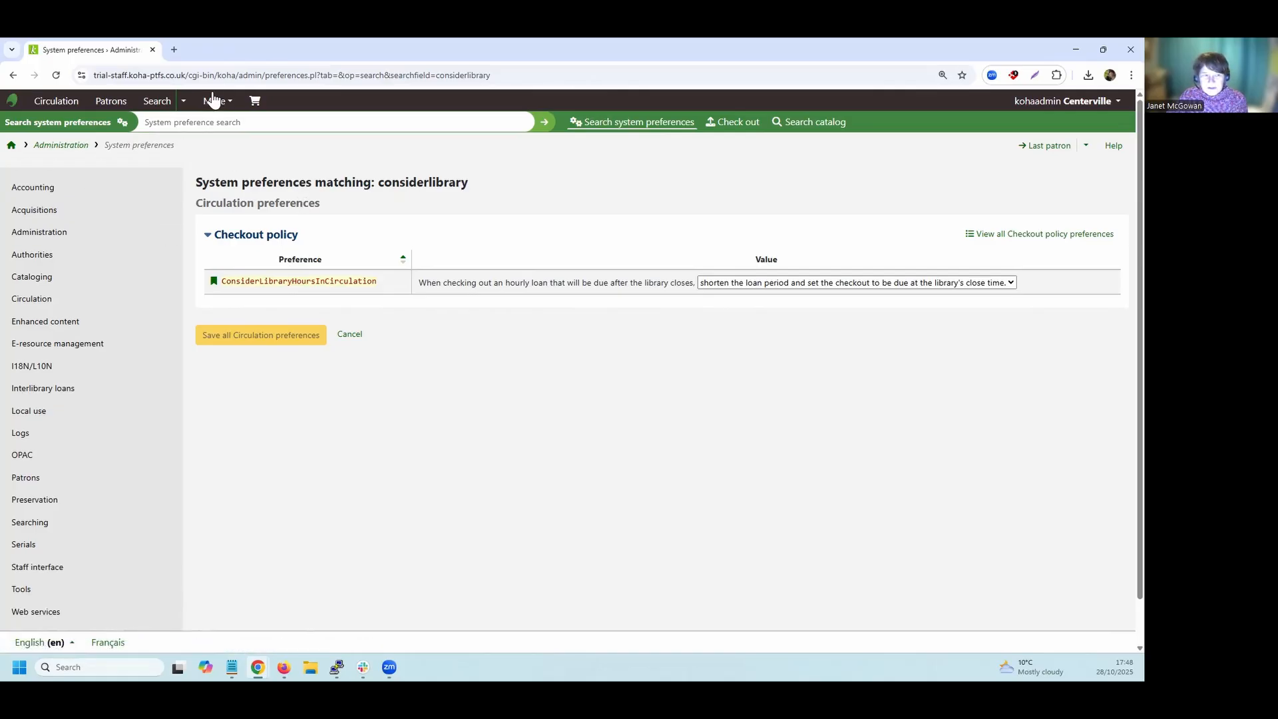
# Return to the libraries list and check Centerville's closing time for Tuesday
pyautogui.click(77, 146)
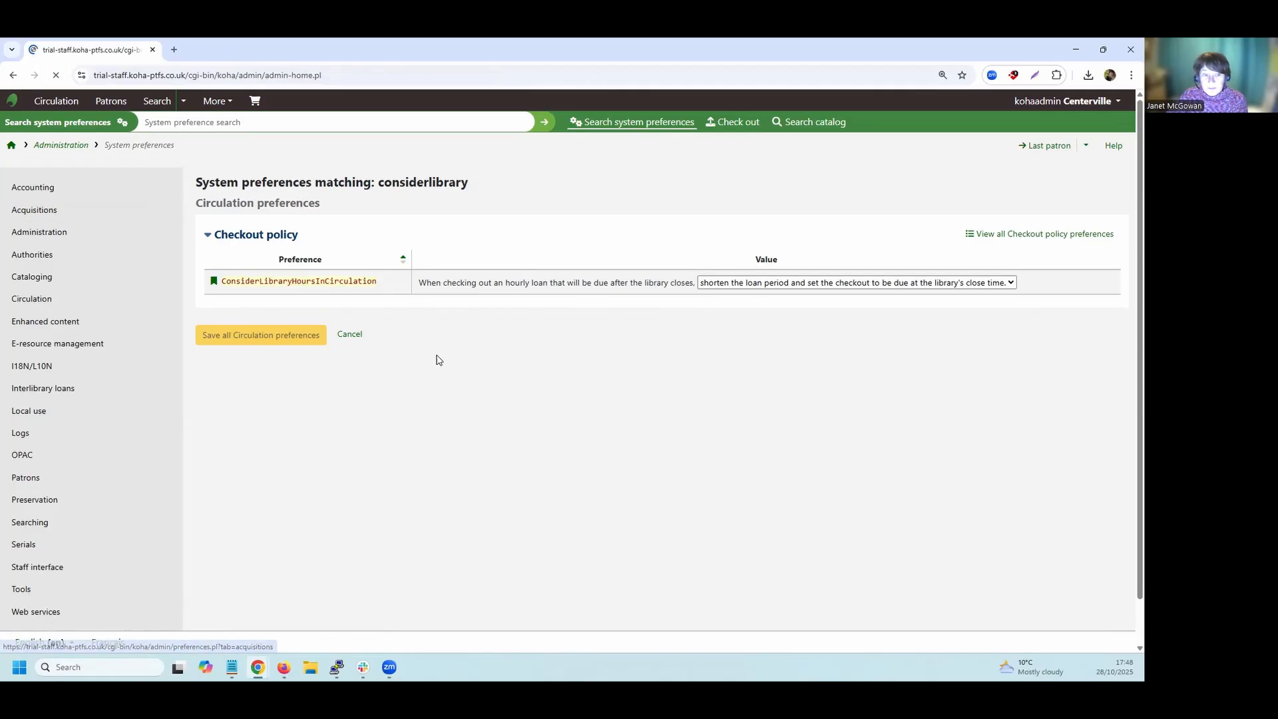
pyautogui.click(227, 353)
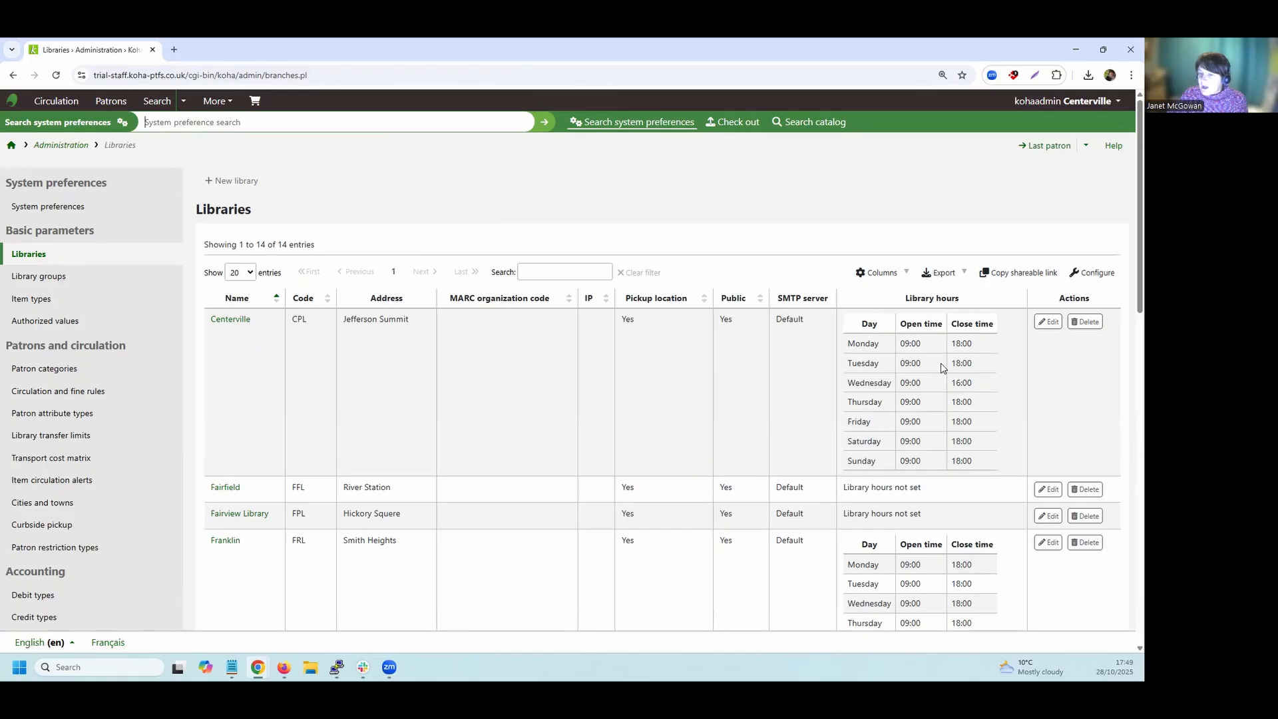
pyautogui.moveTo(952, 361); pyautogui.dragTo(982, 368)
pyautogui.click(635, 154)
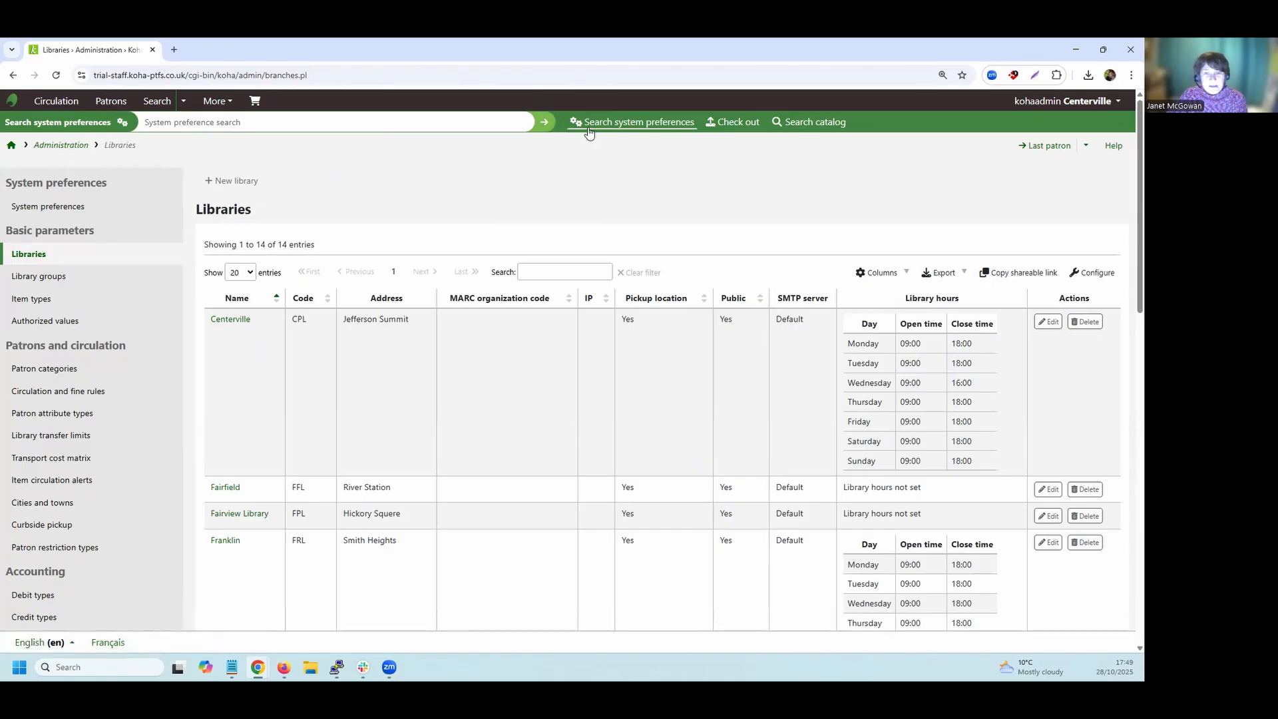
# Look up the Centerville patron by card number, correcting the mistyped number, and open the patron's record
pyautogui.click(736, 124)
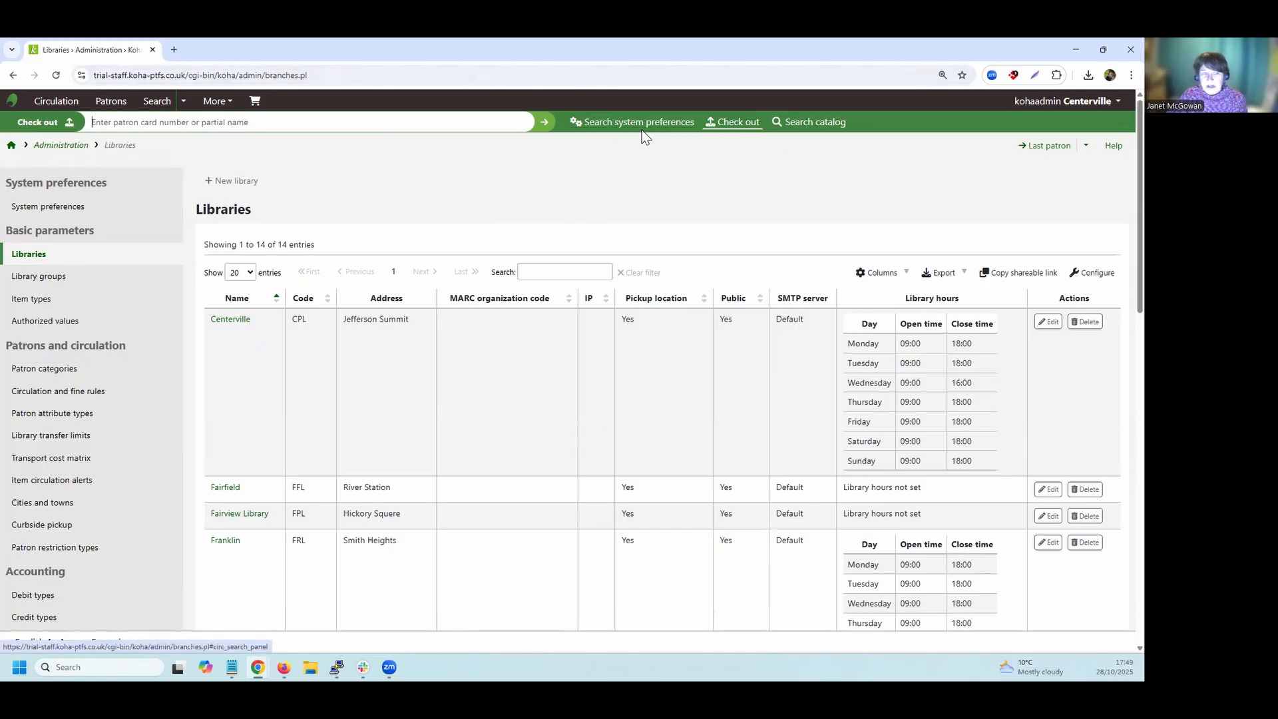
pyautogui.click(390, 128)
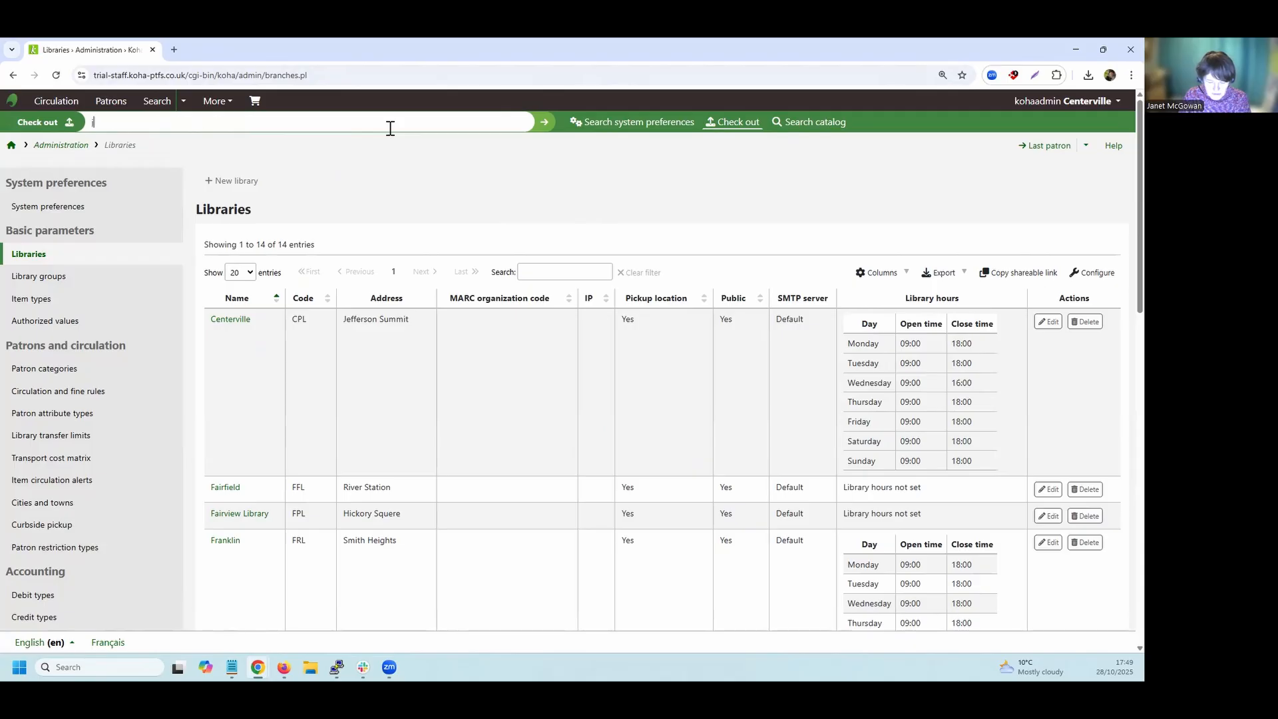
pyautogui.press('Return')
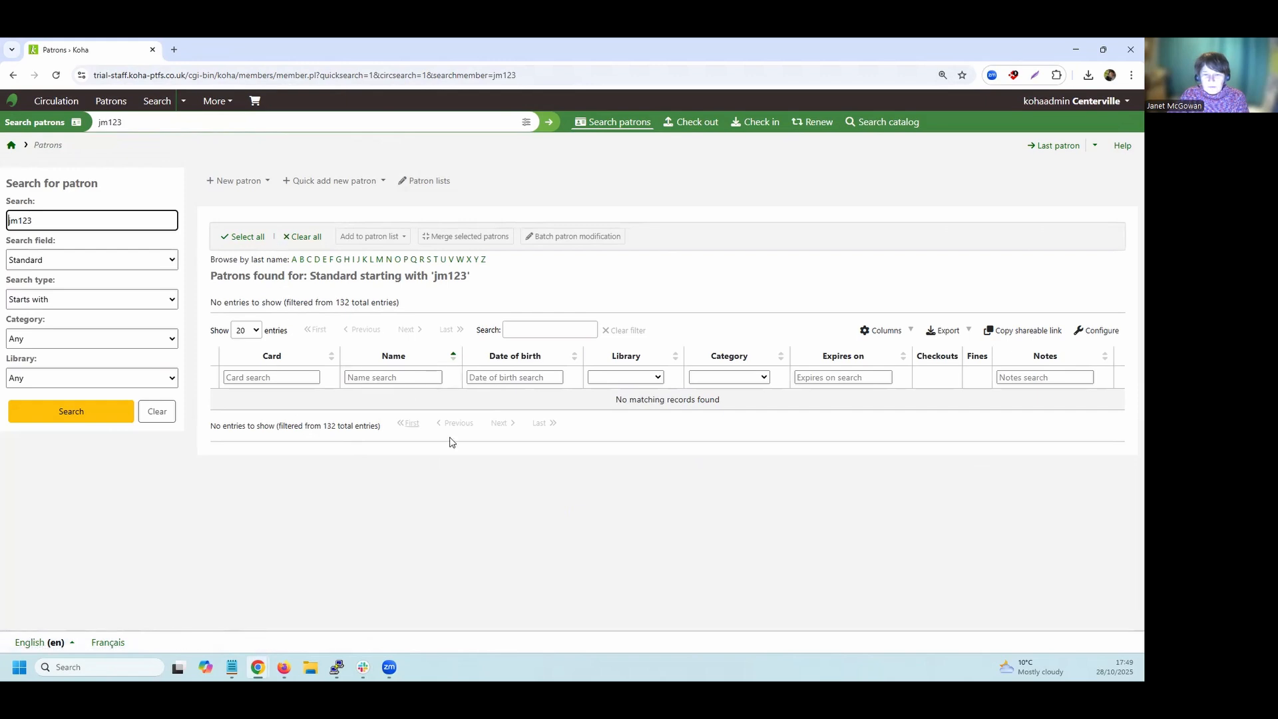
pyautogui.click(136, 122)
pyautogui.click(102, 122)
pyautogui.write('c')
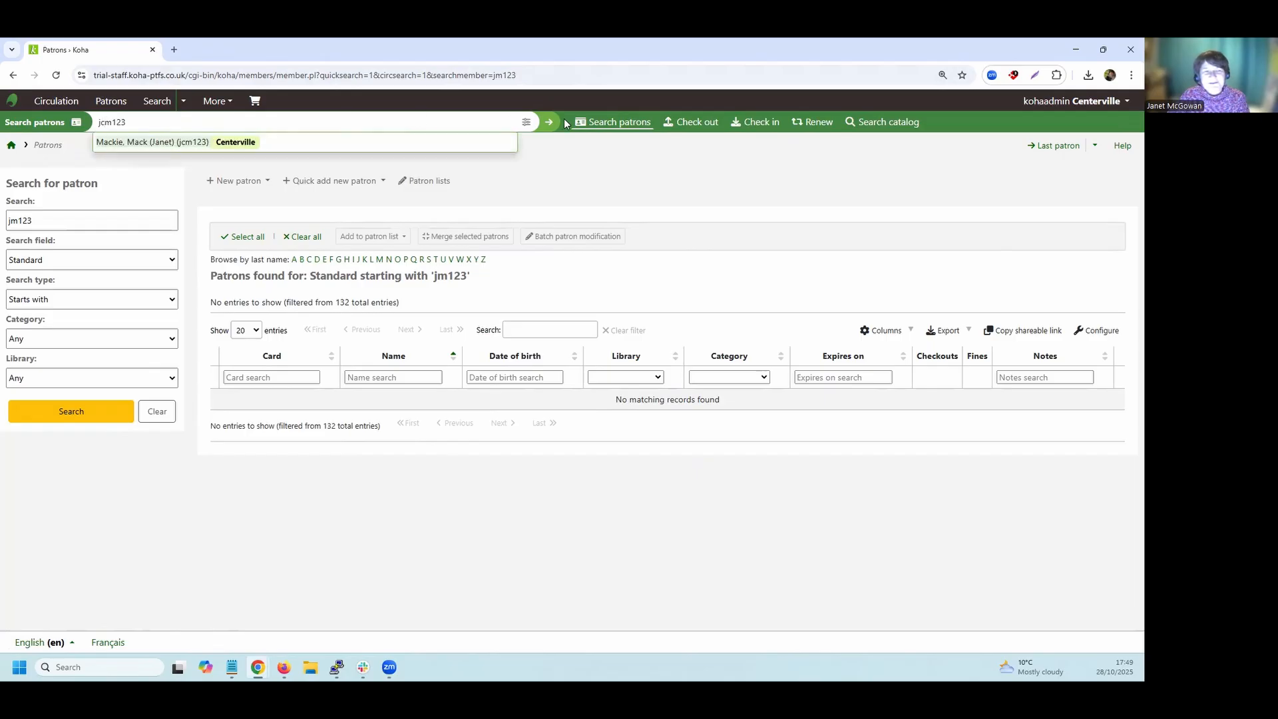
pyautogui.click(195, 144)
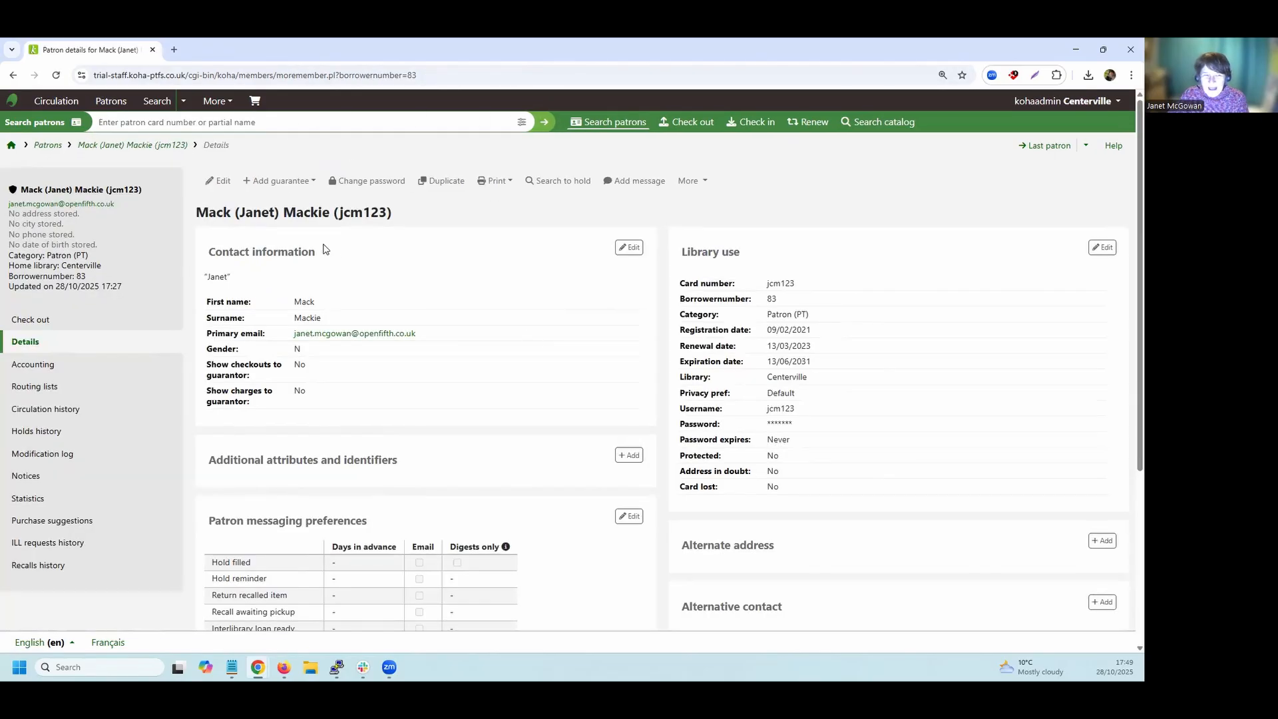
# Check out the item with barcode jm4321 to this patron
pyautogui.scroll(-5, 322, 249)
pyautogui.scroll(3, 119, 226)
pyautogui.scroll(1, 119, 226)
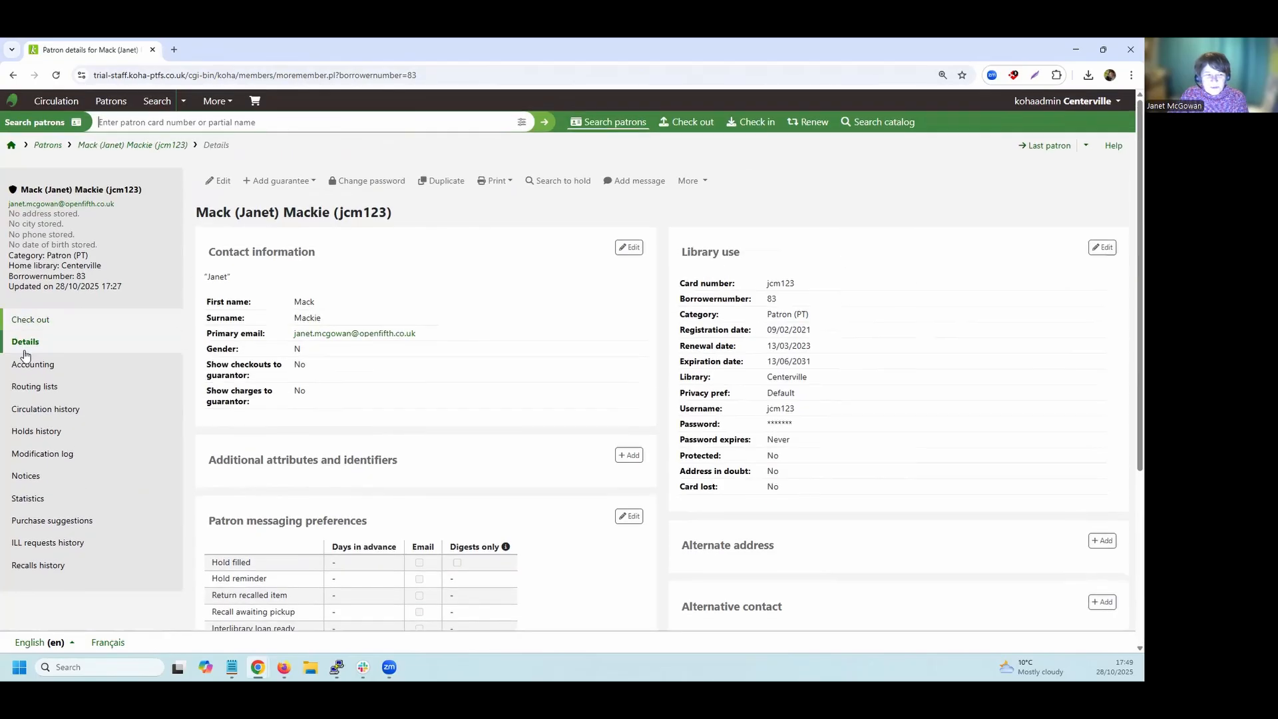
pyautogui.click(37, 320)
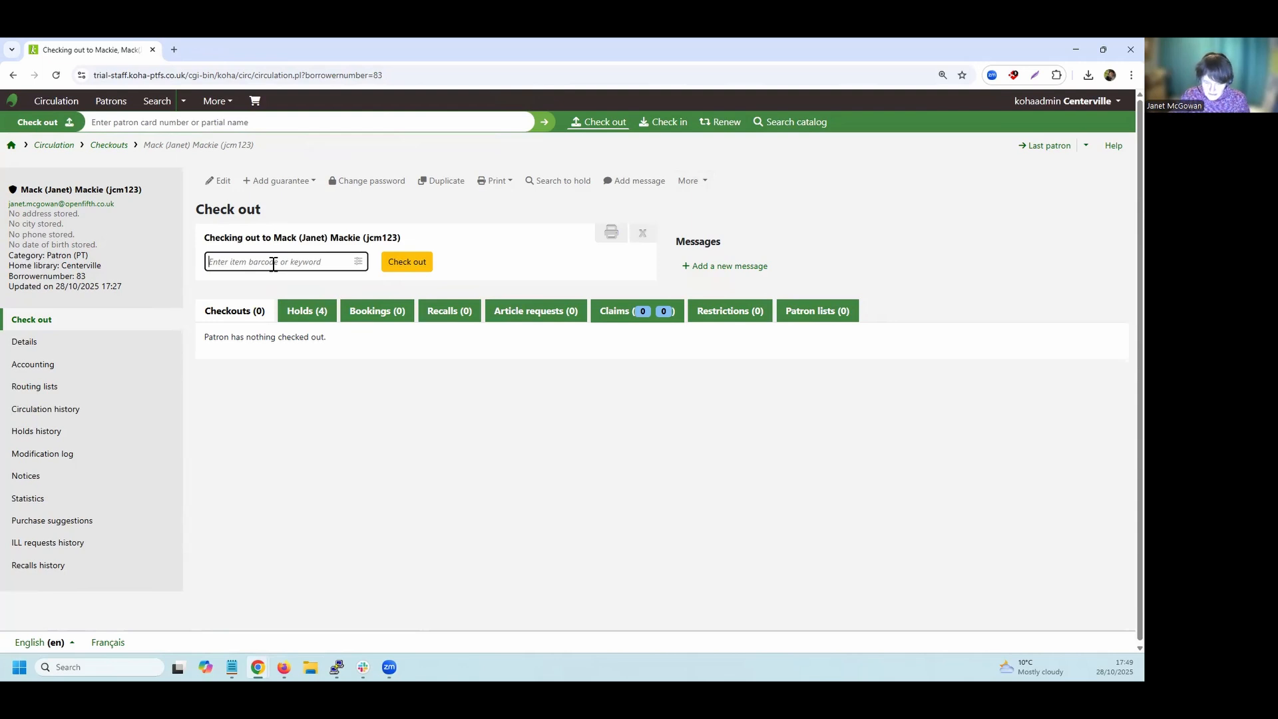
pyautogui.write('jm43')
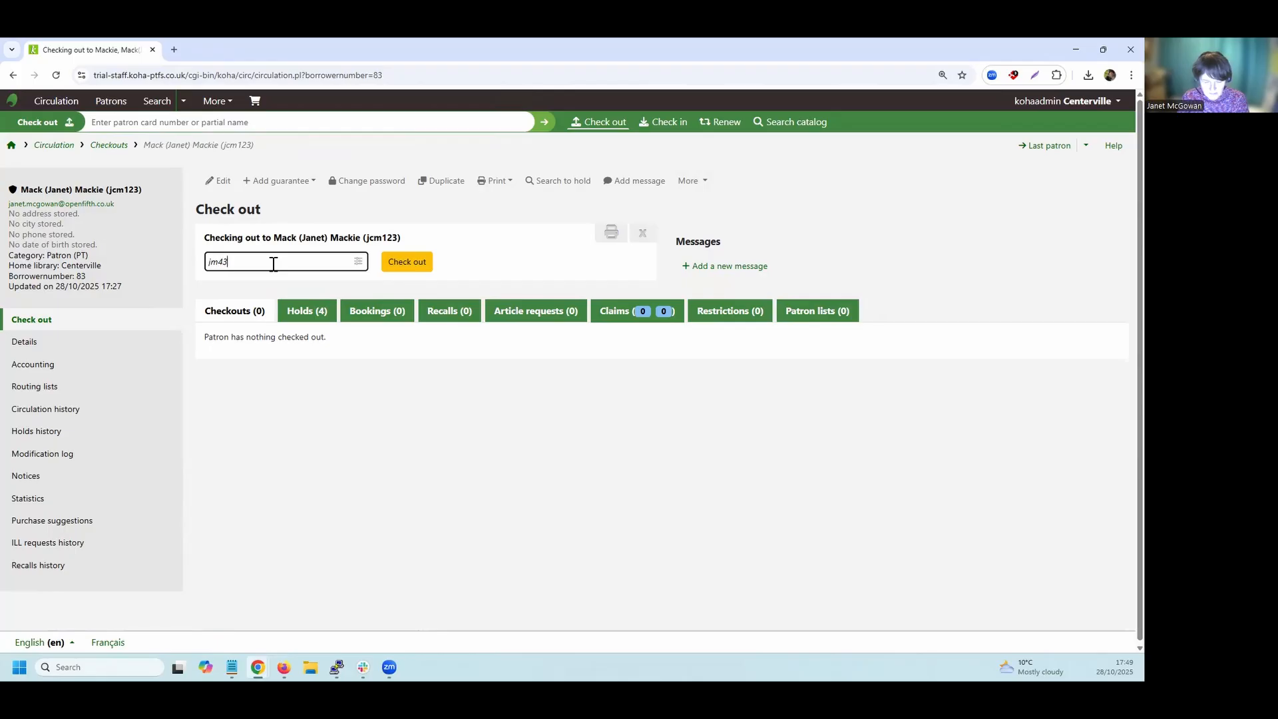
pyautogui.write('21')
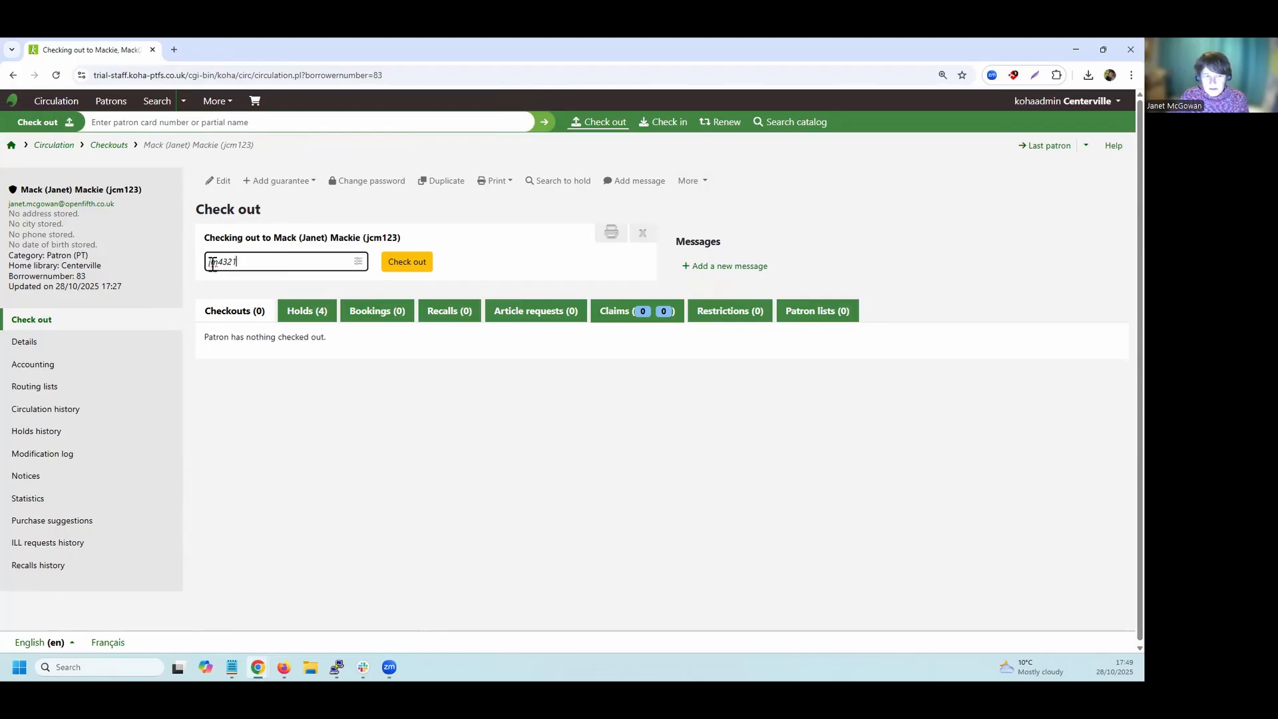
pyautogui.click(402, 264)
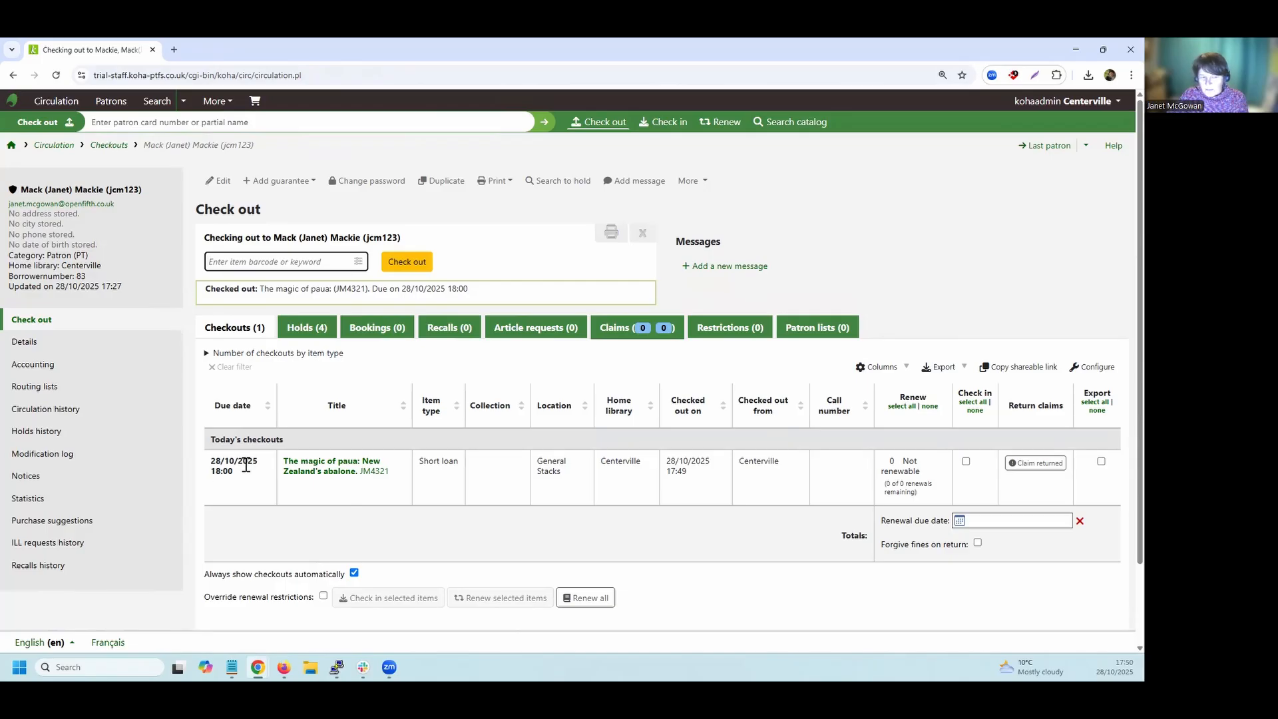
# Review the due date and time of the short loan item in the patron's checkouts
pyautogui.moveTo(236, 476); pyautogui.dragTo(211, 477)
pyautogui.click(234, 487)
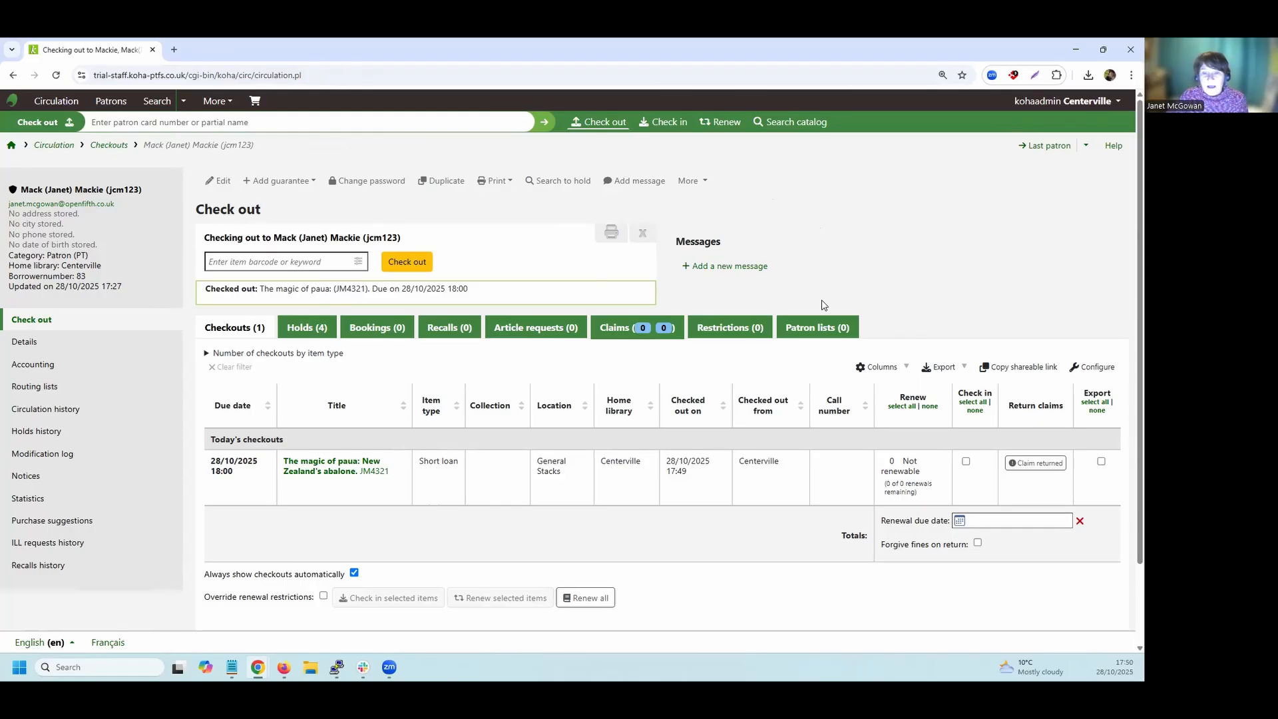
pyautogui.scroll(-2, 817, 203)
pyautogui.scroll(2, 817, 204)
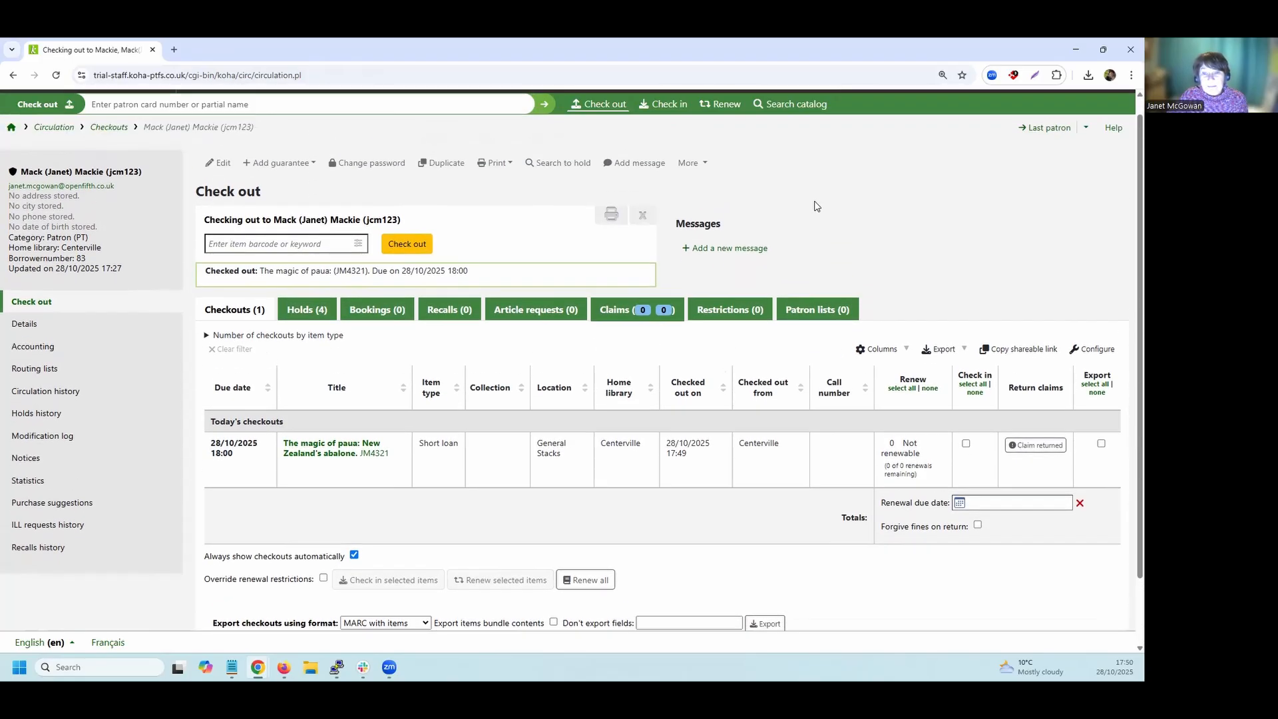